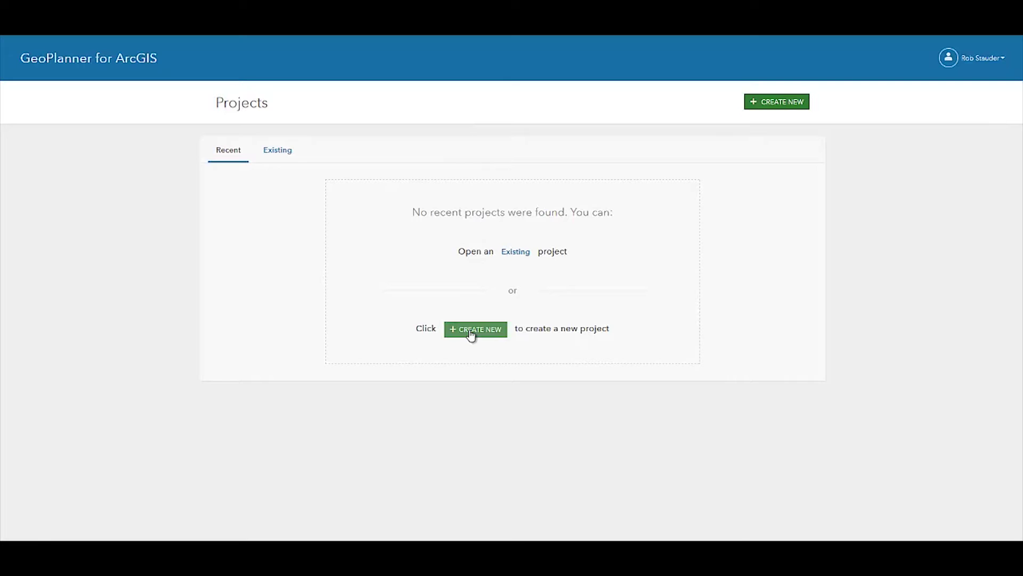
Step: Start a new project from the GeoPlanner Basic Template after previewing its symbol palette
click(471, 333)
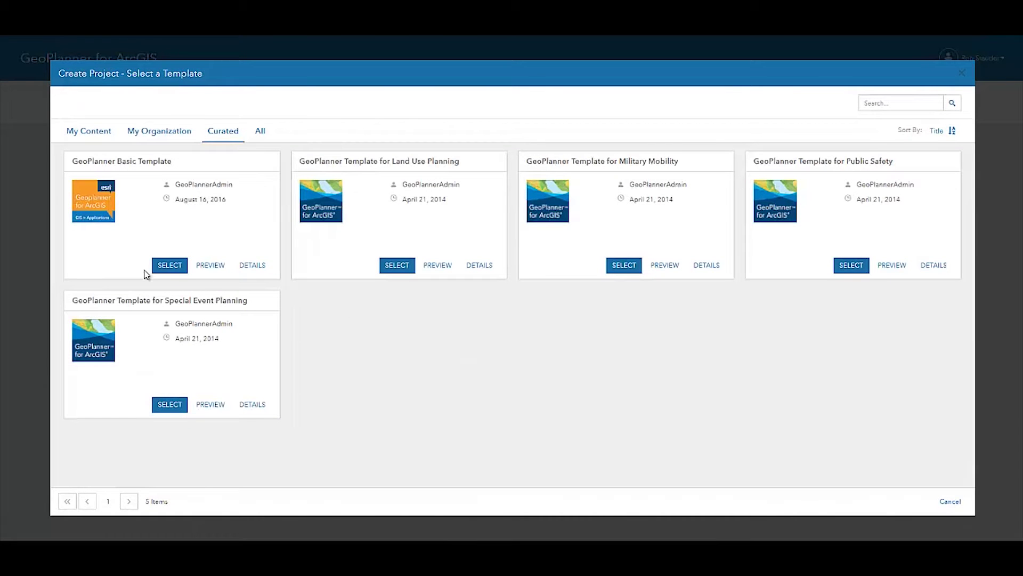
click(211, 266)
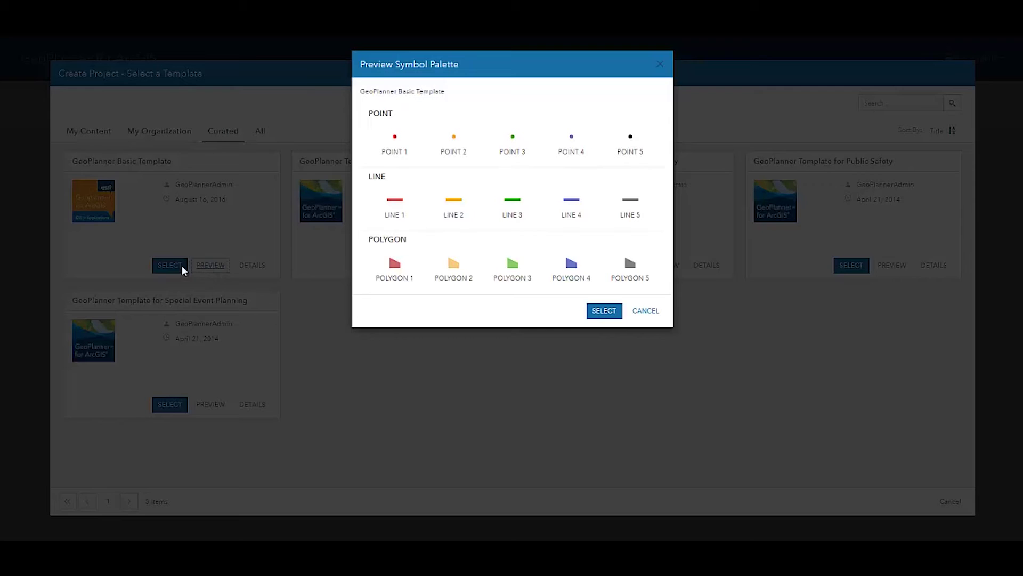
click(605, 312)
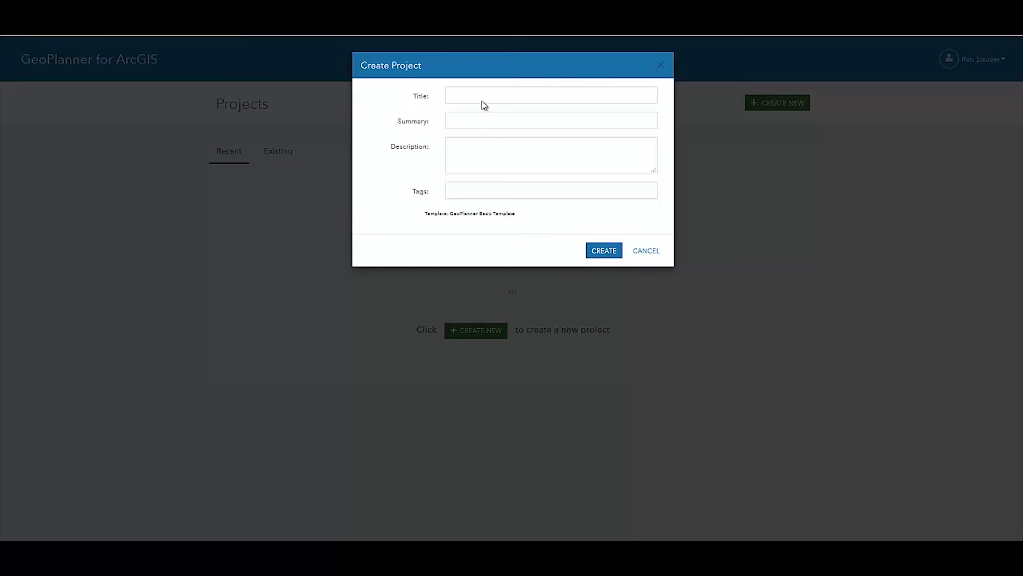
Step: Create the project with the title 'My Project', leaving the other fields empty
click(479, 95)
text(My )
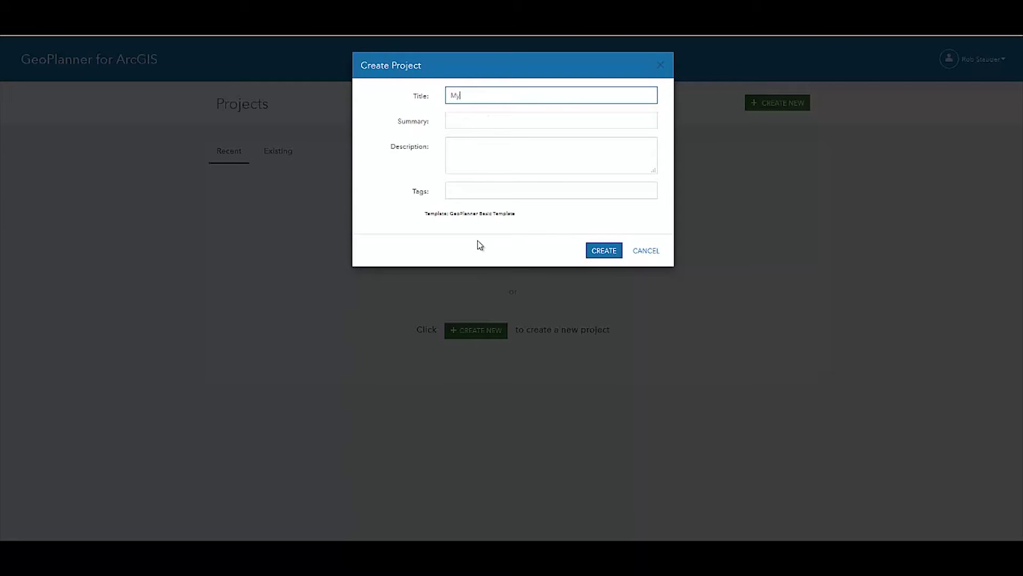
text(Project)
key(Tab)
key(Tab)
key(Tab)
key(Tab)
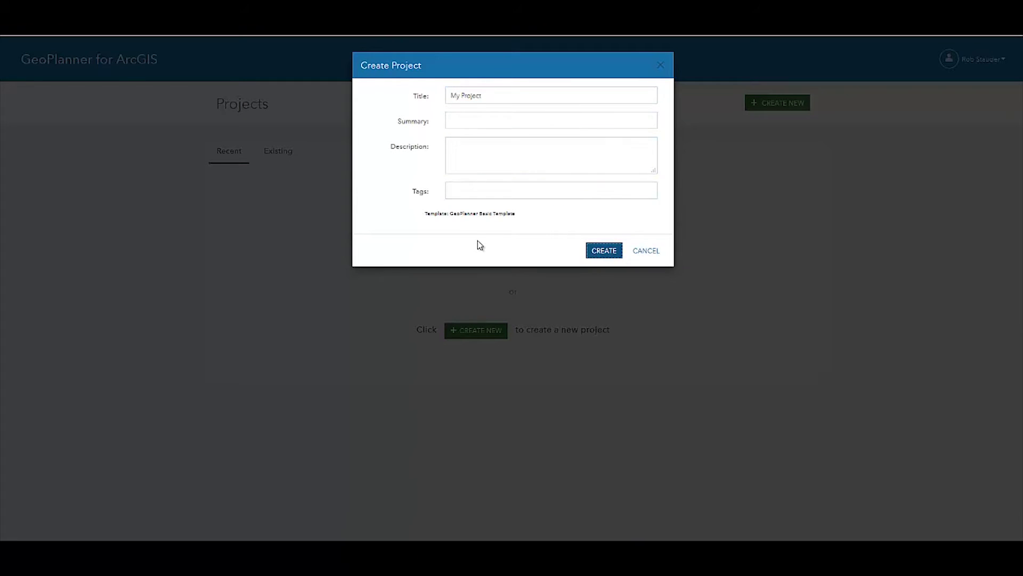
key(Return)
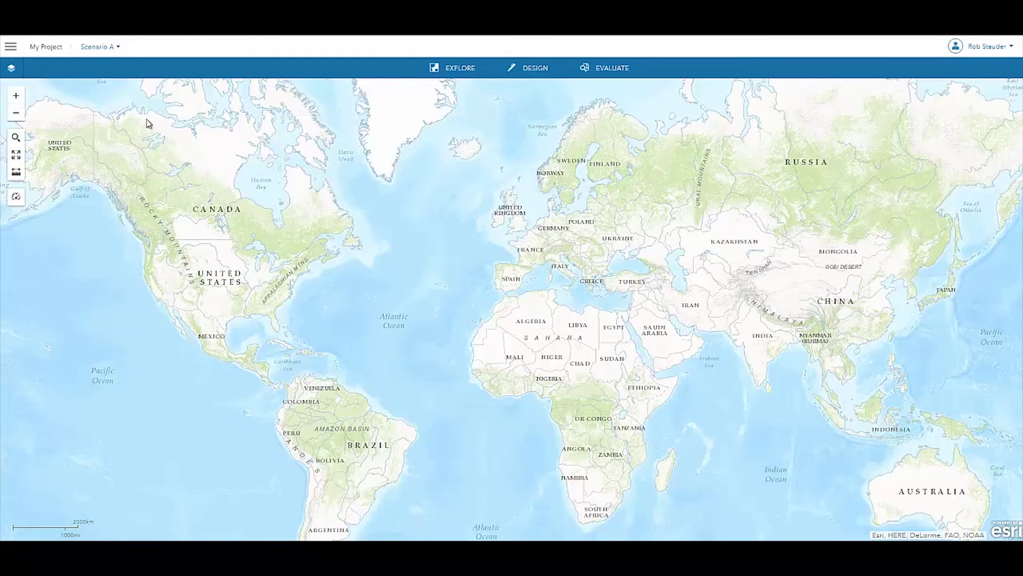
Step: Open the Search for Data dialog from the EXPLORE tools
click(441, 72)
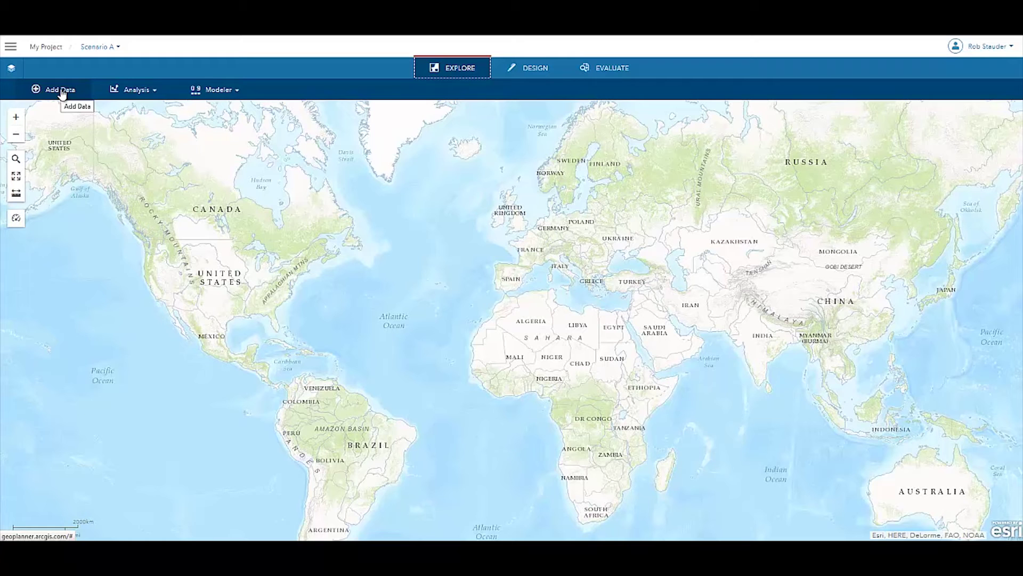
click(61, 93)
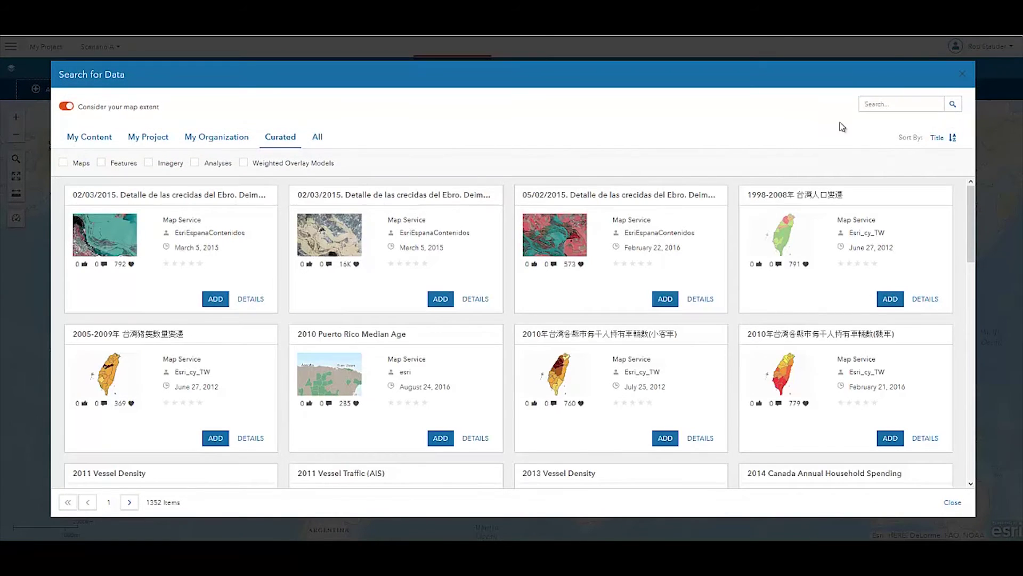
Step: Search My Content for 'San Diego' and add the parcels layer to the map
click(901, 104)
text(San Diego)
click(96, 142)
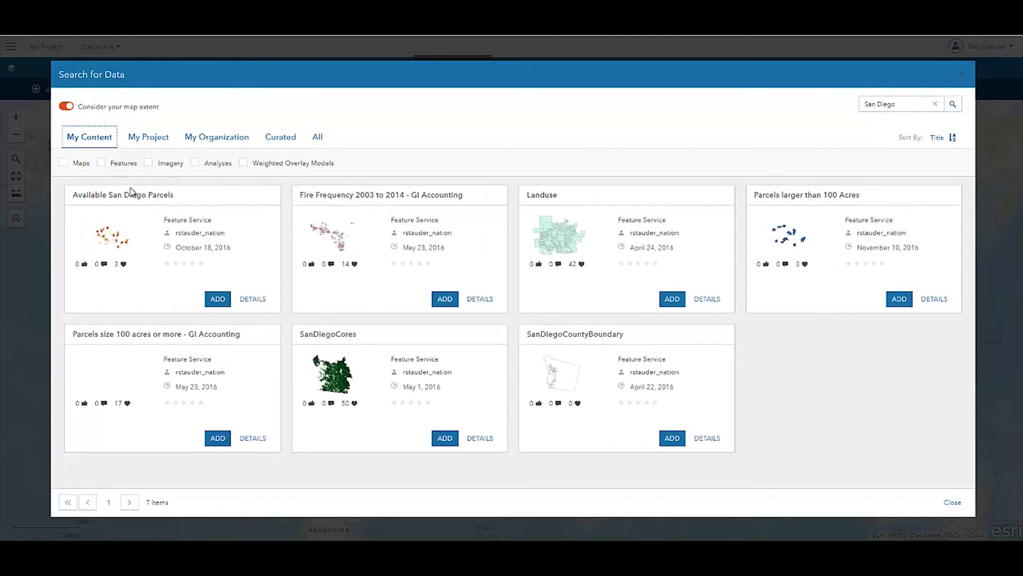
click(219, 299)
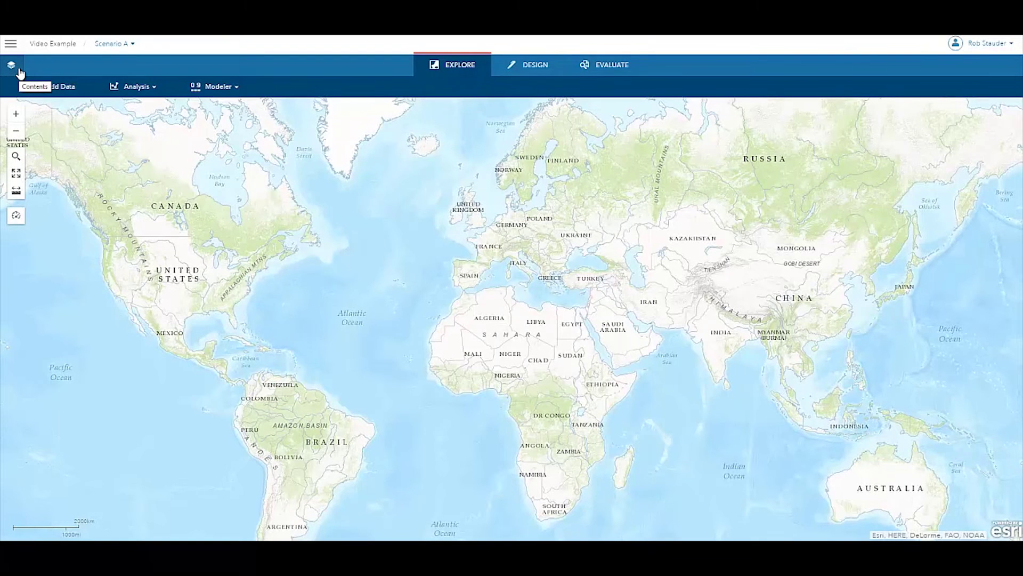
Step: Zoom the map to the Parcels larger than 100 Acres layer, leaving the basemap unchanged
click(18, 67)
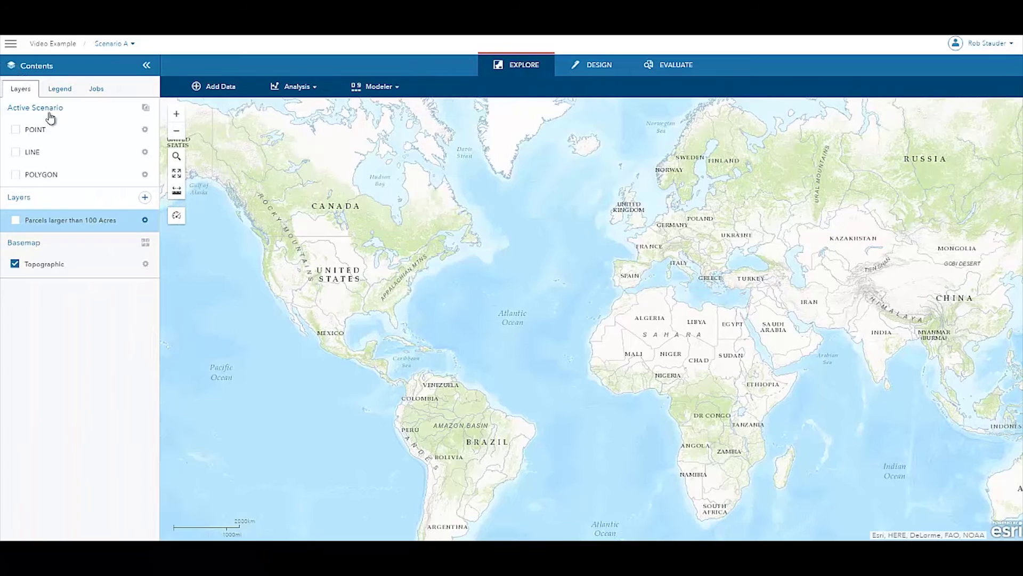
click(145, 220)
click(177, 223)
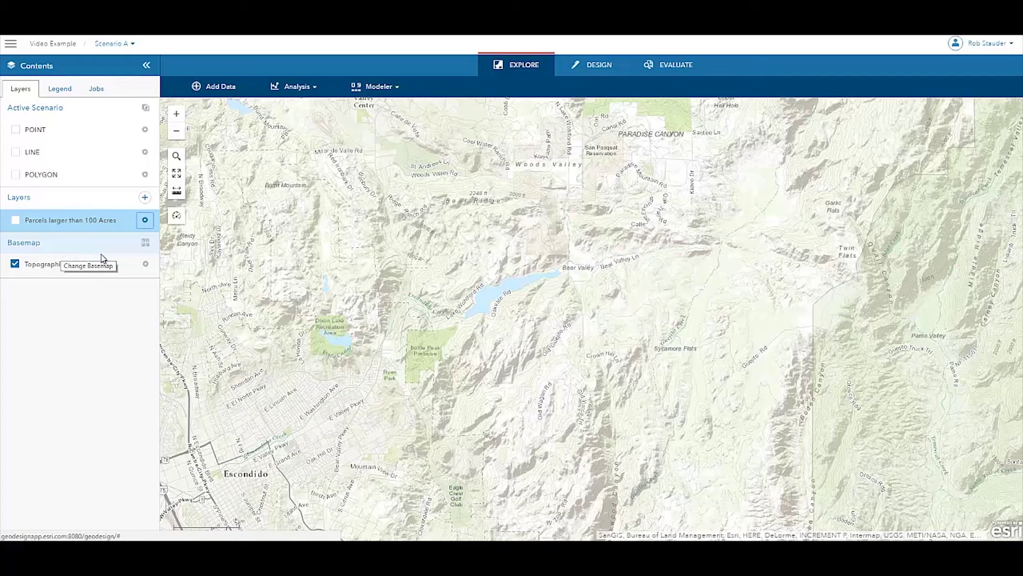
click(147, 243)
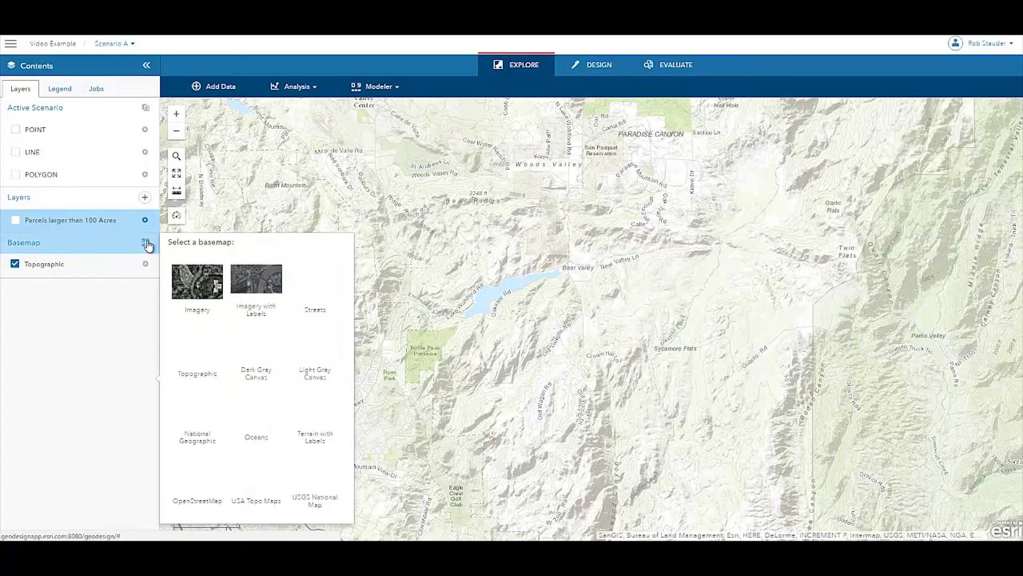
click(147, 244)
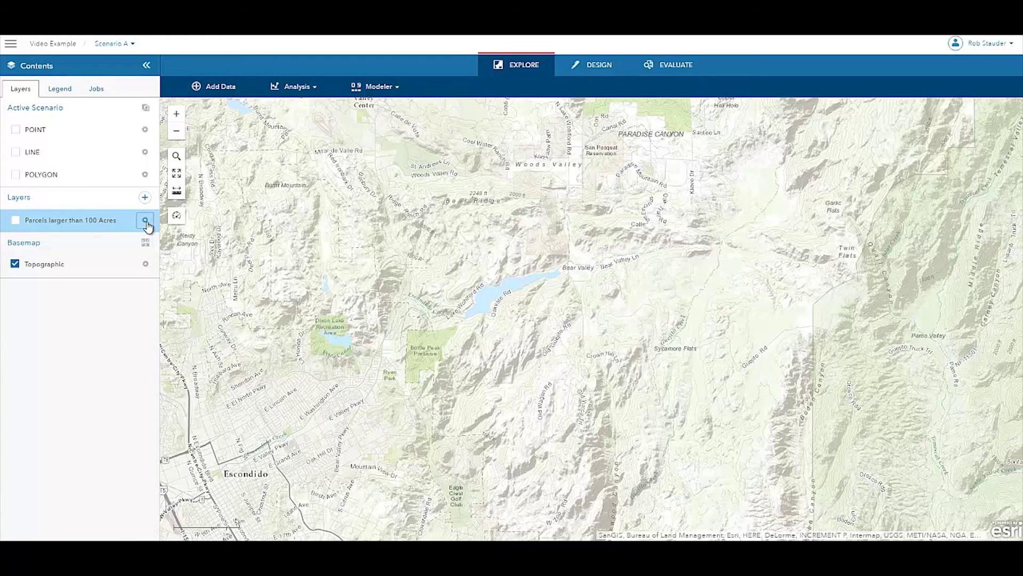
Step: Import the layer's 16 parcel features as a design layer in Scenario A
click(144, 220)
click(209, 333)
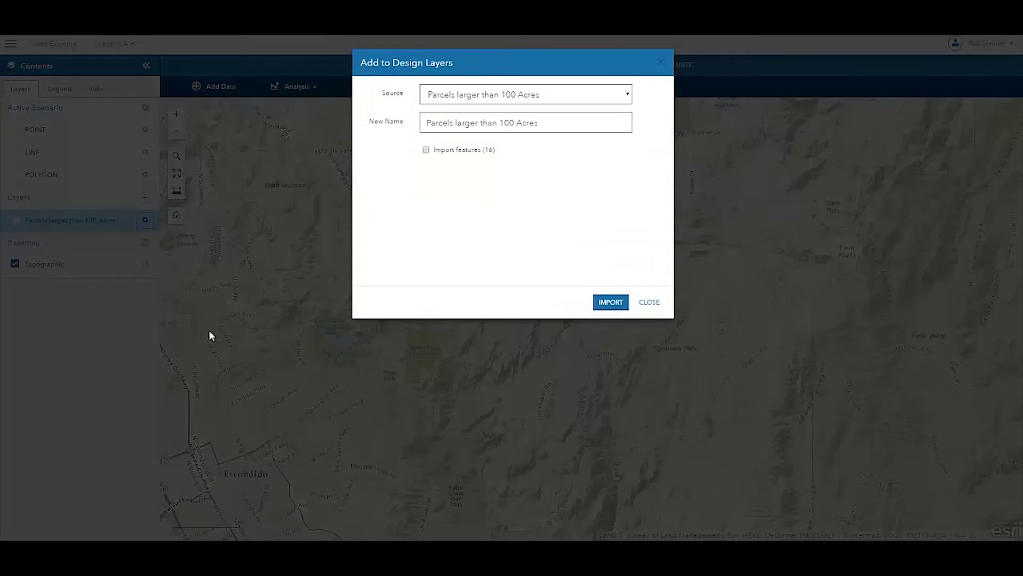
click(457, 151)
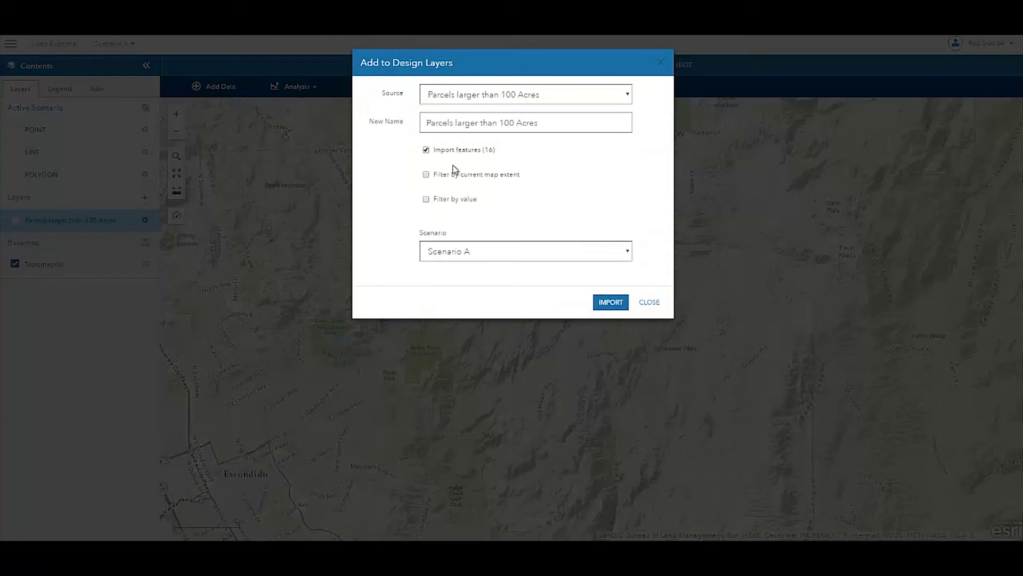
click(617, 304)
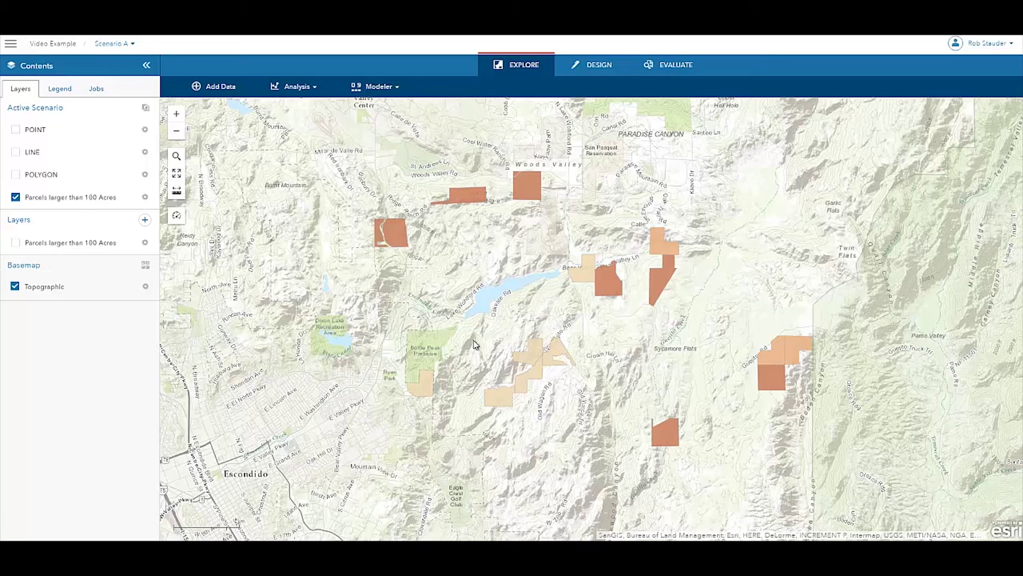
Step: Display the Area (SQ KM) gauge in the dashboard and open its performance indicator settings
click(178, 215)
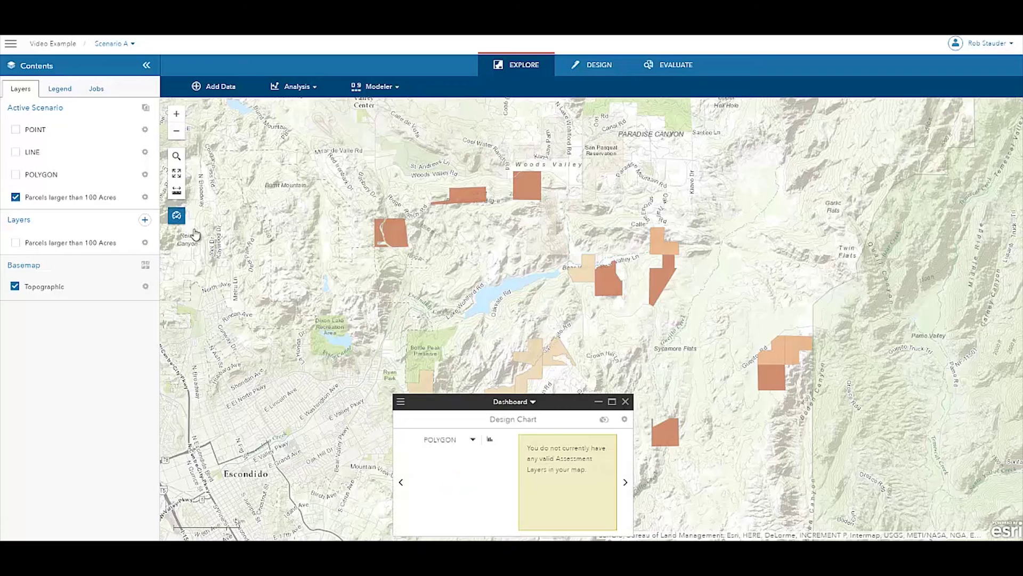
click(528, 405)
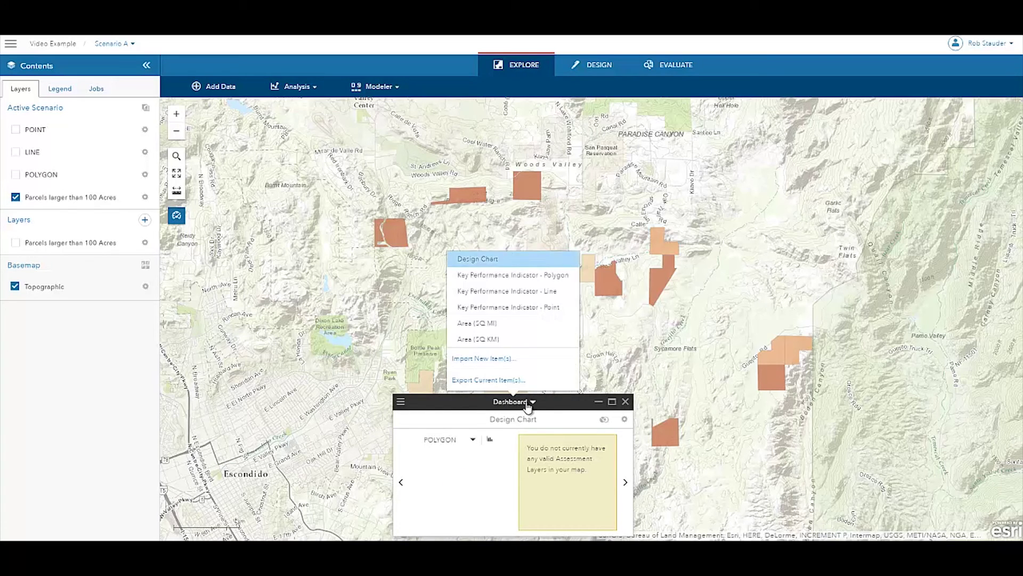
click(512, 340)
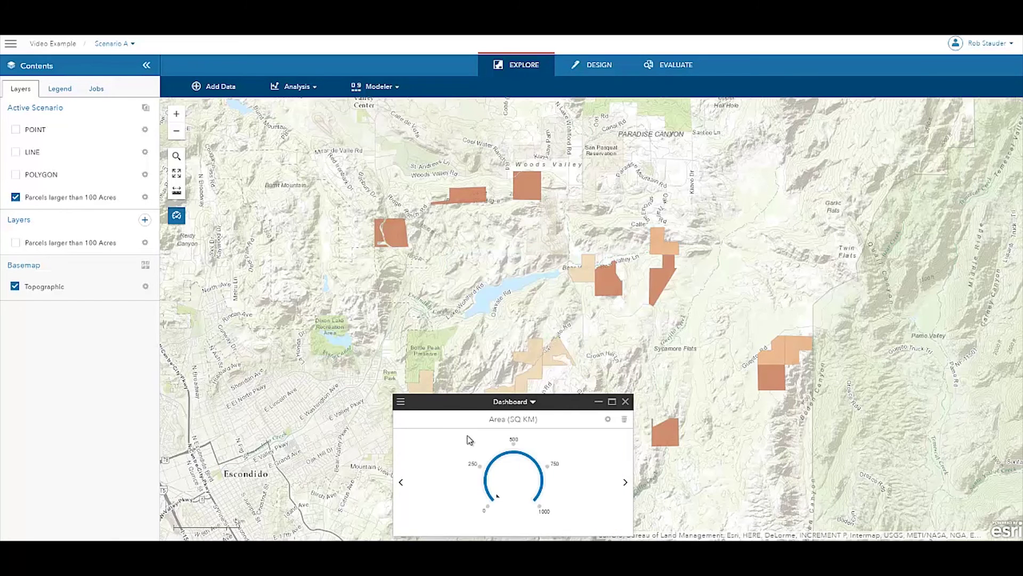
click(607, 419)
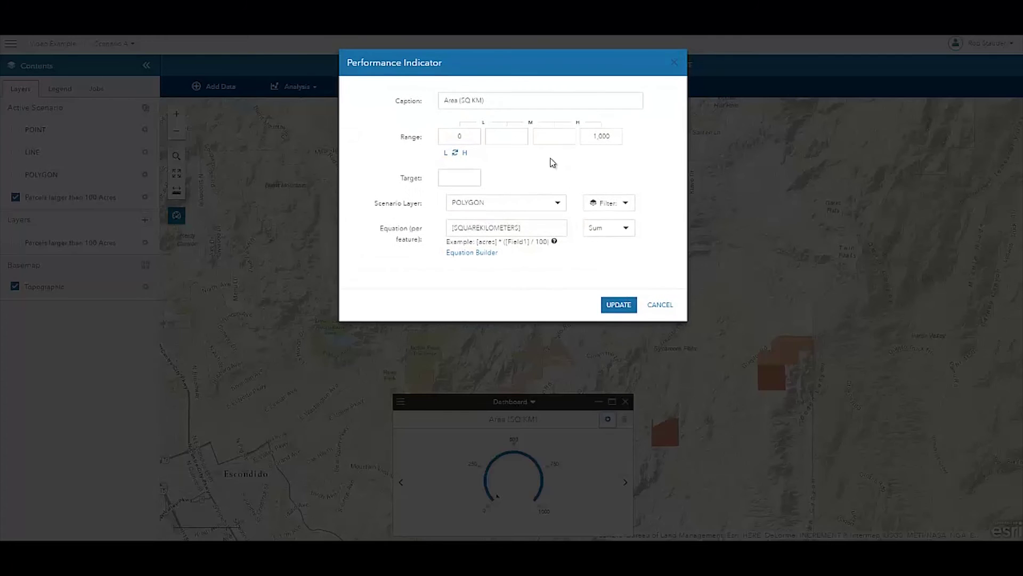
Step: Set the gauge range to 0, 4, 8, 12 on the Parcels larger than 100 Acres layer
click(497, 135)
key(Tab)
text(8)
key(Tab)
text(12)
key(Tab)
key(Tab)
key(Tab)
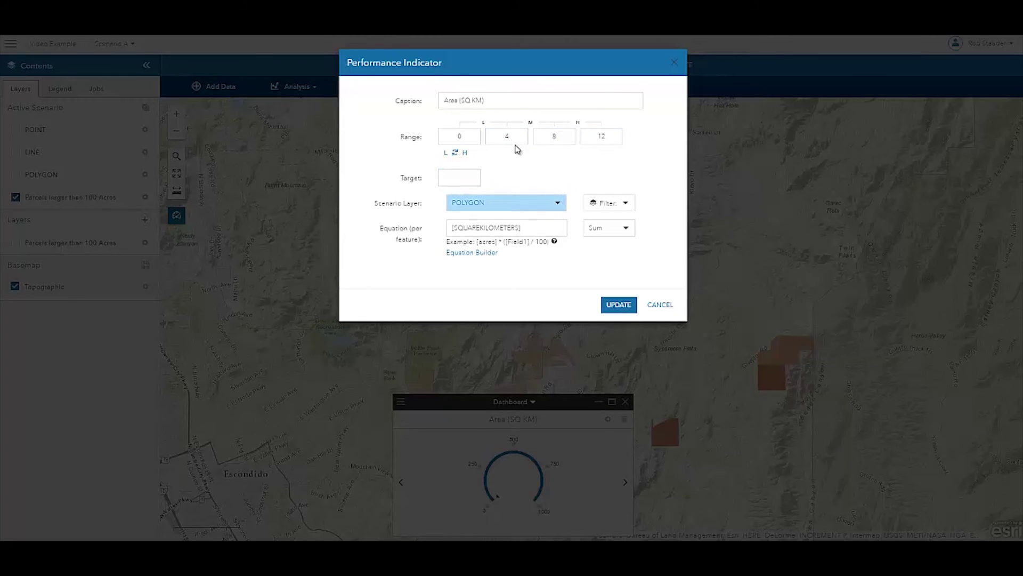
click(536, 205)
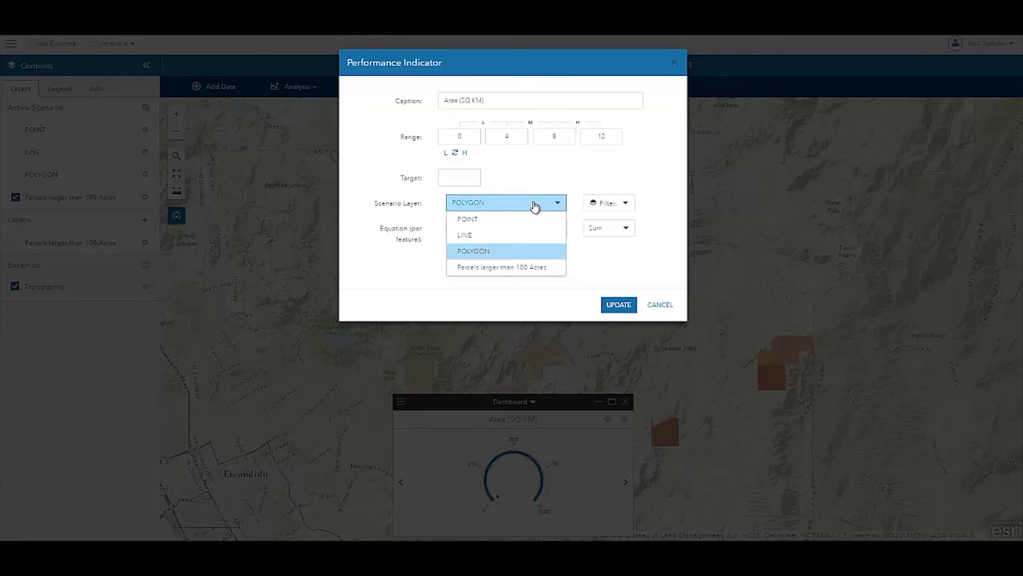
click(496, 268)
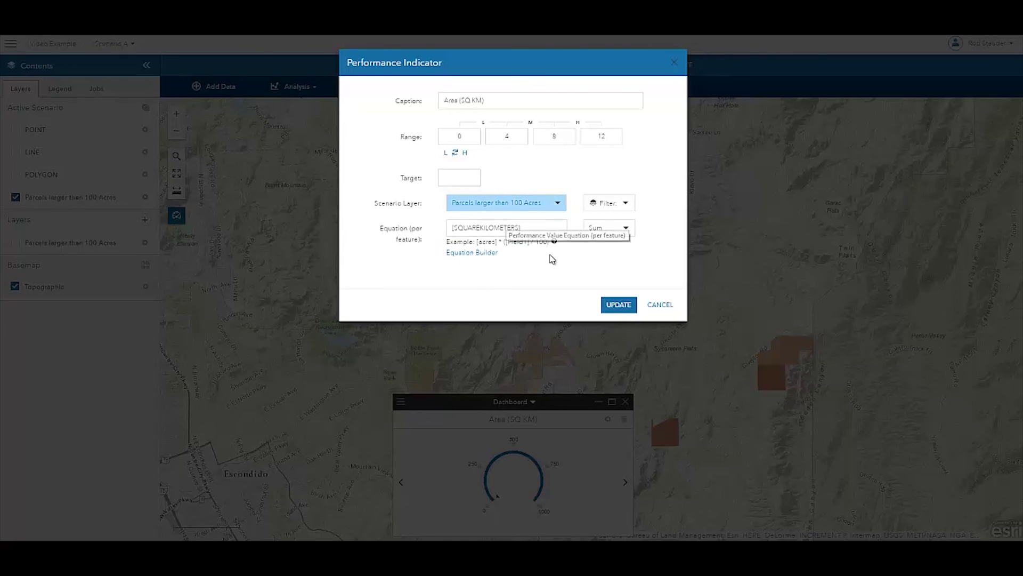
click(614, 306)
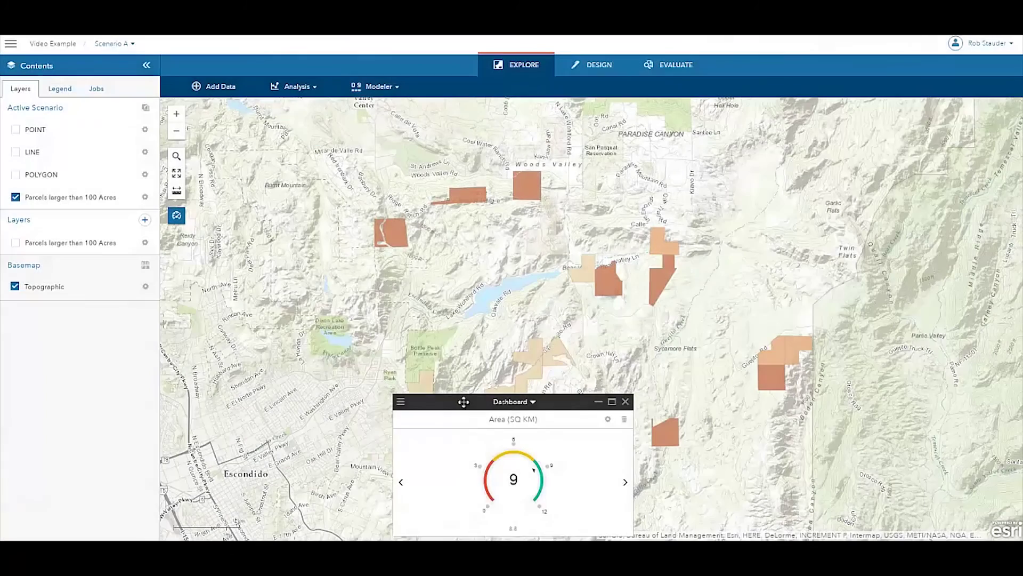
Step: Drag the dashboard with the 9 sq km gauge to the map's left side
drag(462, 401, 199, 302)
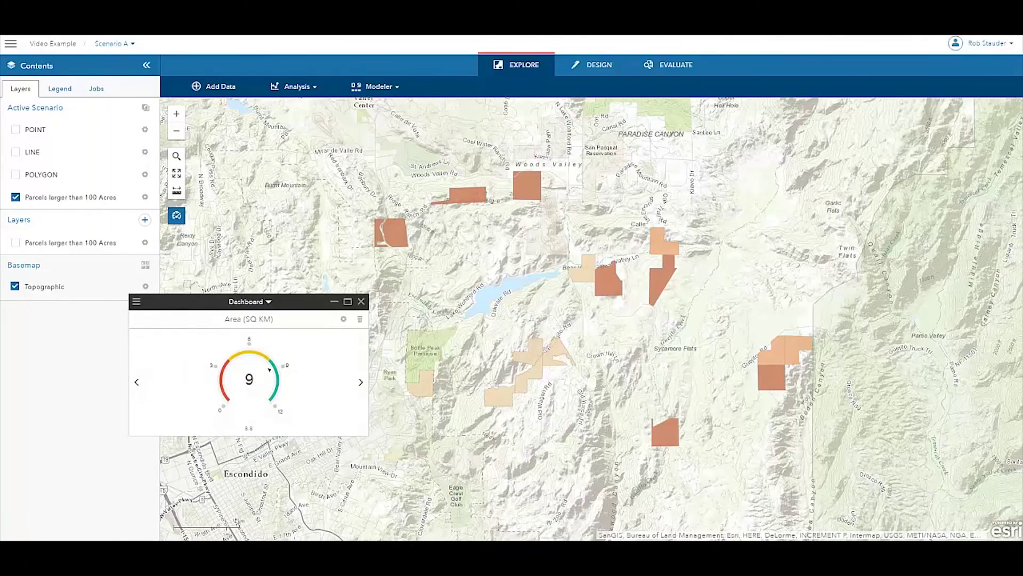